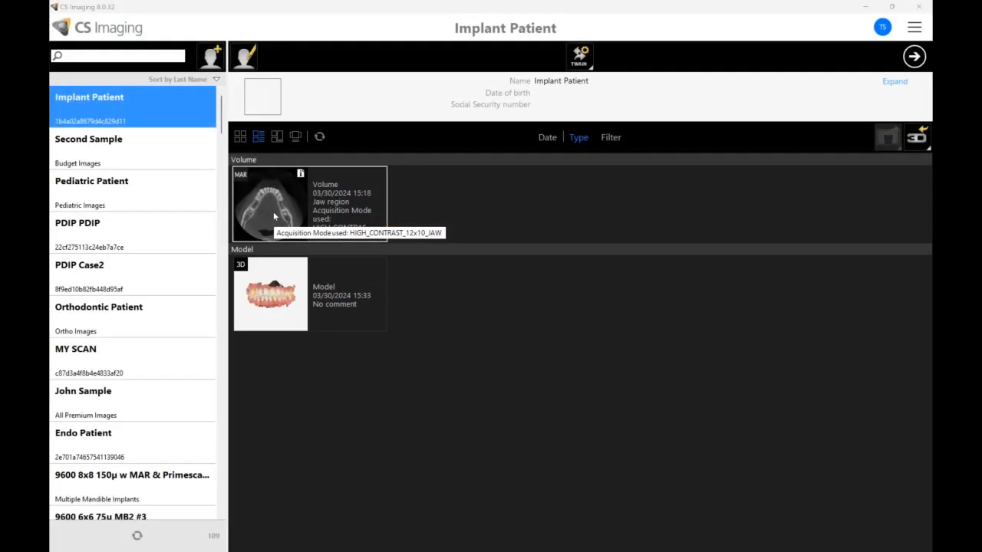
Step: Open the jaw volume in the Curve workspace and generate the maxilla, mandible and canal arches with the AI arch tool
click(273, 211)
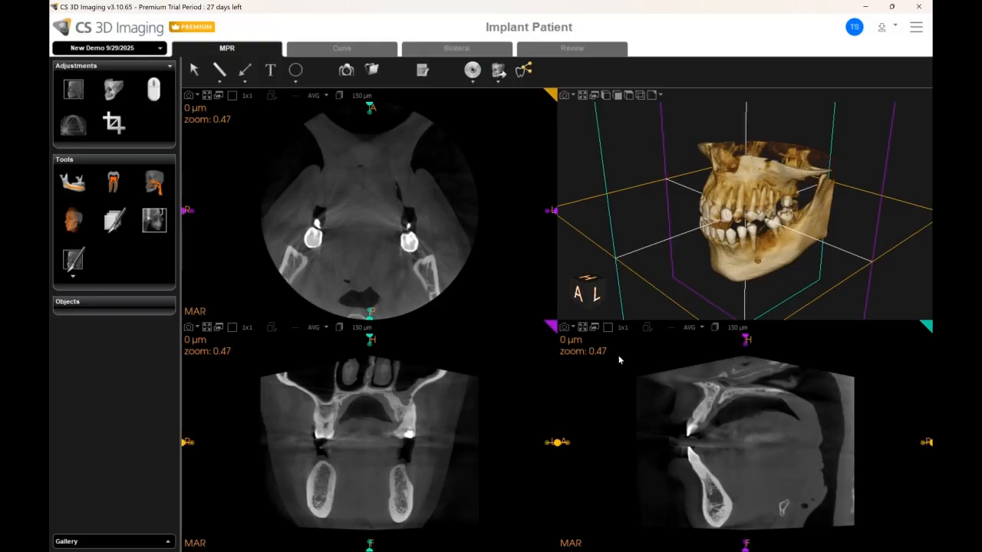
click(345, 48)
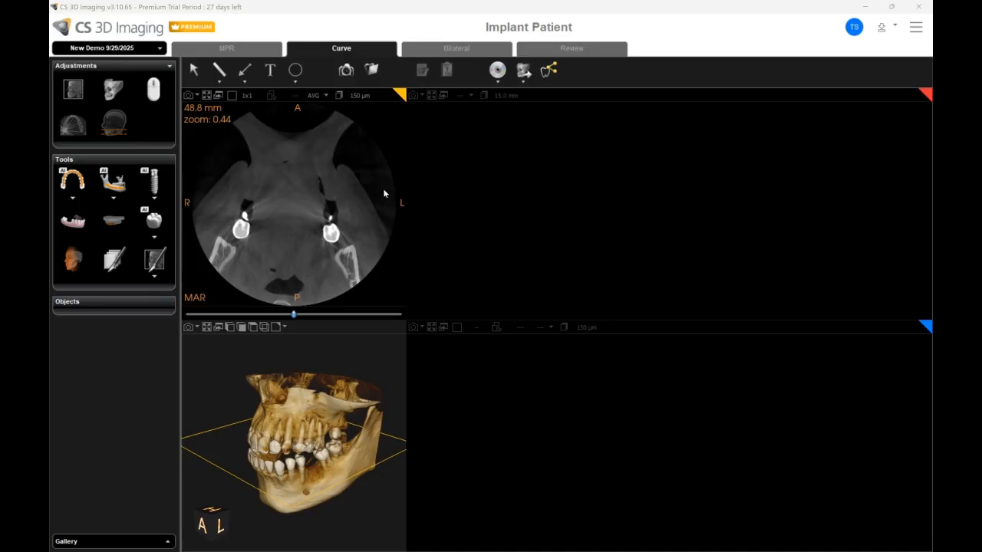
click(73, 182)
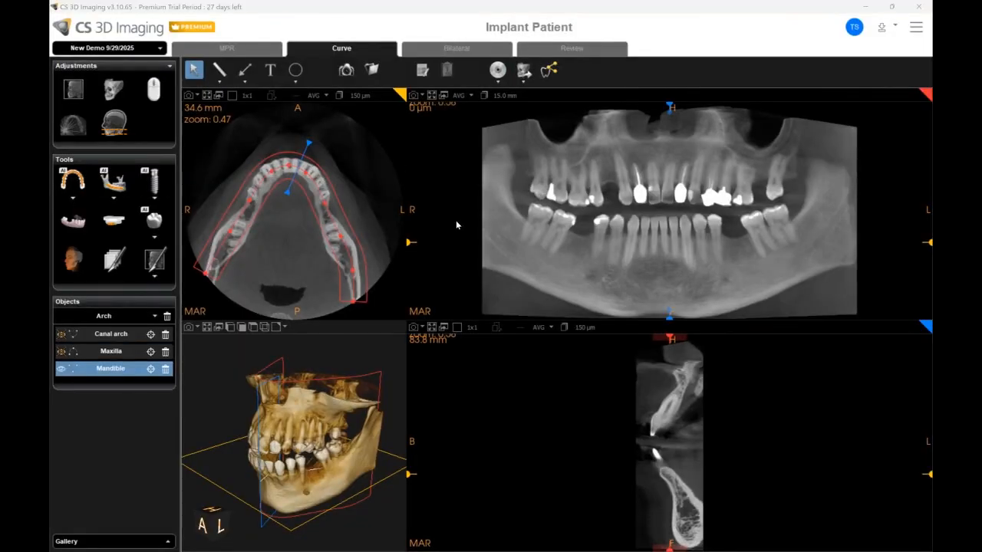
Step: Detect the nerve canals with AI, and align the open-mouth mandible model with the volume without its antagonist
click(114, 181)
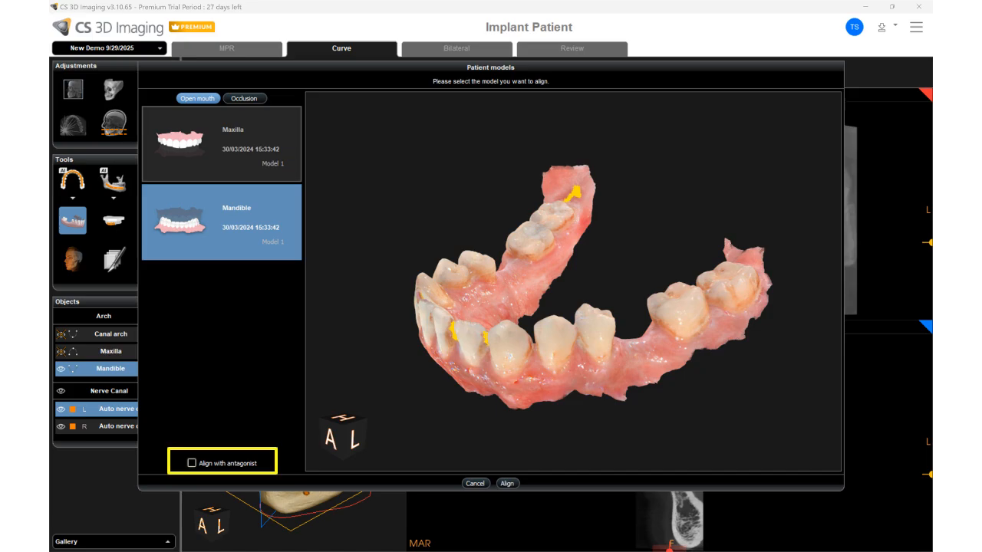
click(507, 482)
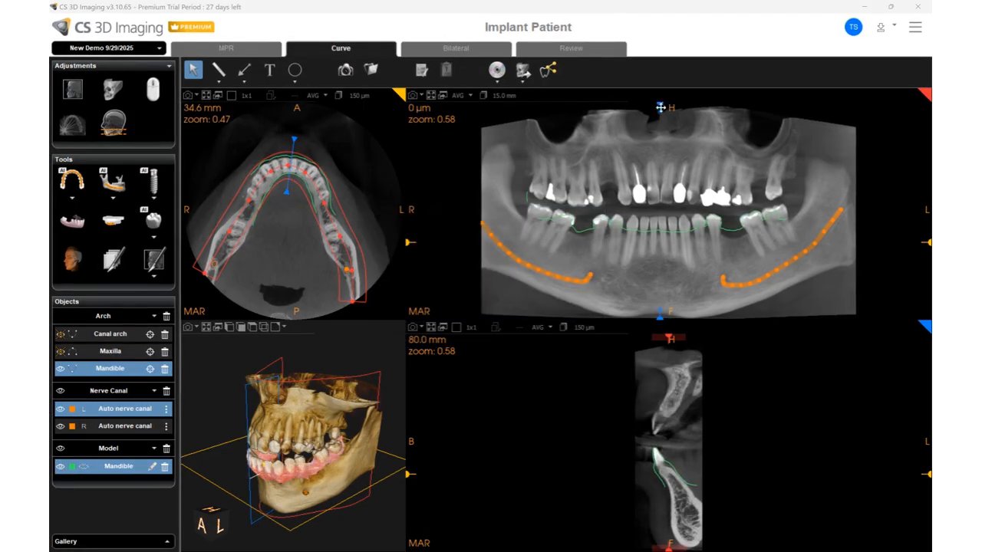
mouse_move(659, 107)
mouse_down()
mouse_move(583, 109)
mouse_move(671, 108)
mouse_up()
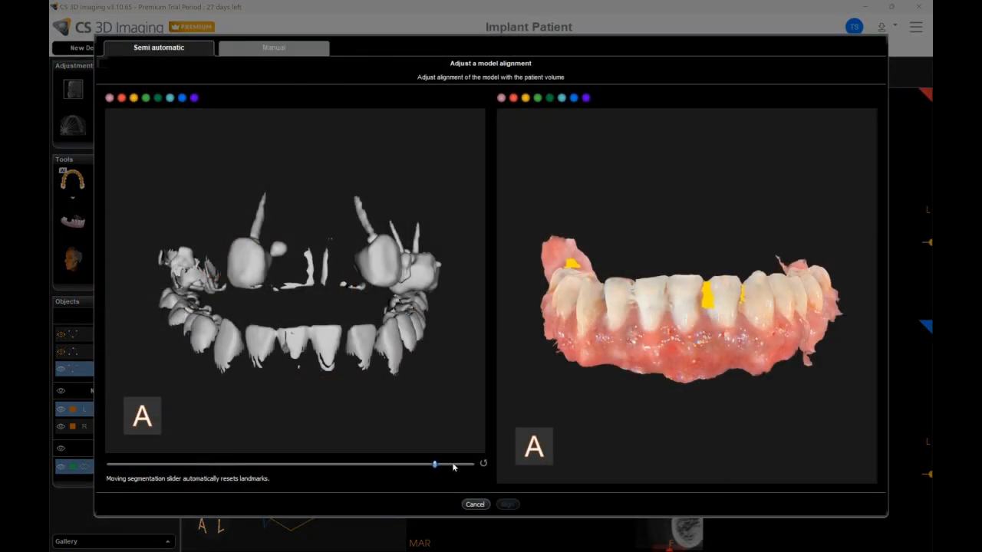
Step: Lower the volume's segmentation level for semi-automatic alignment and place pink, red and yellow landmarks on three neighbouring lower front teeth
drag(453, 464, 385, 466)
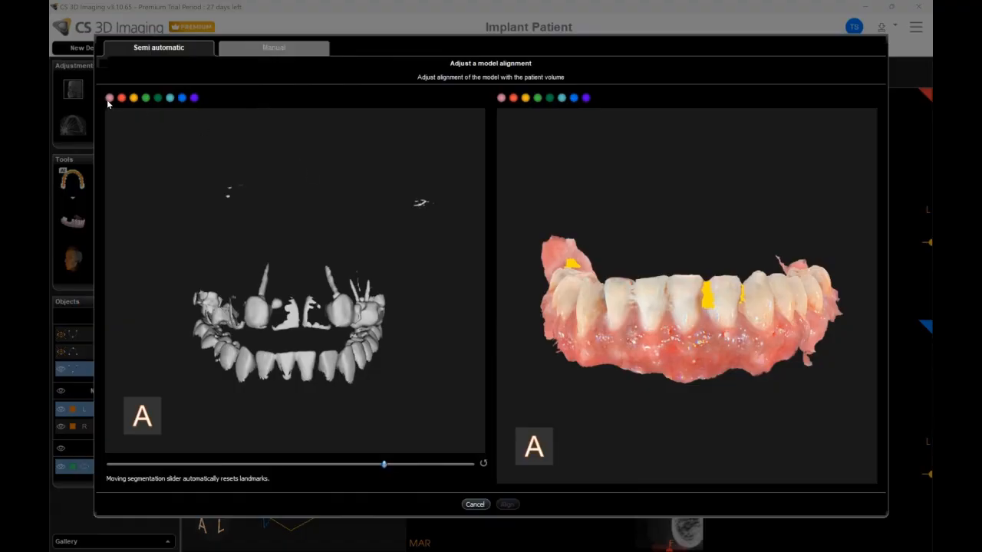
click(286, 359)
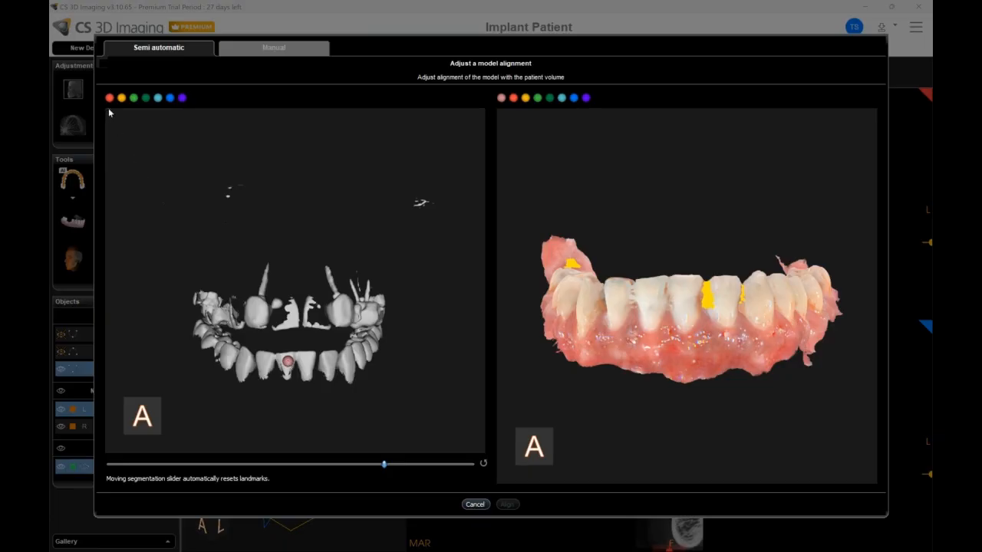
click(307, 369)
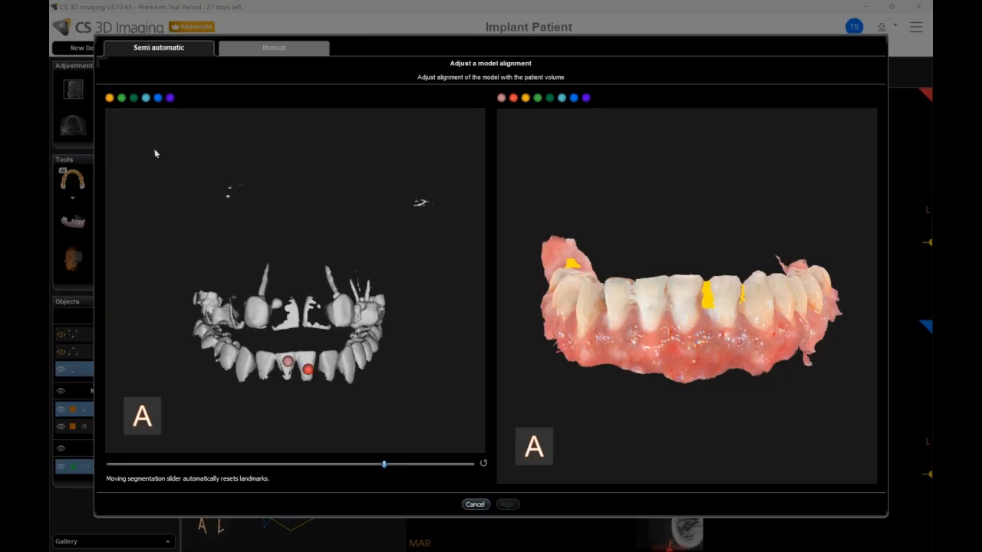
click(325, 362)
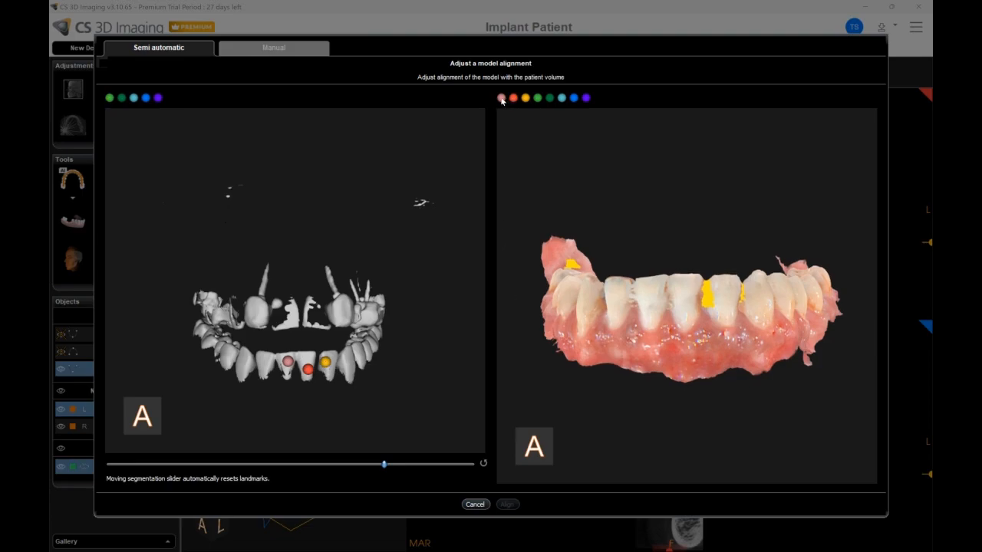
Step: Place the matching pink, red and yellow landmarks on the same three front teeth of the scanned mandible model
click(652, 301)
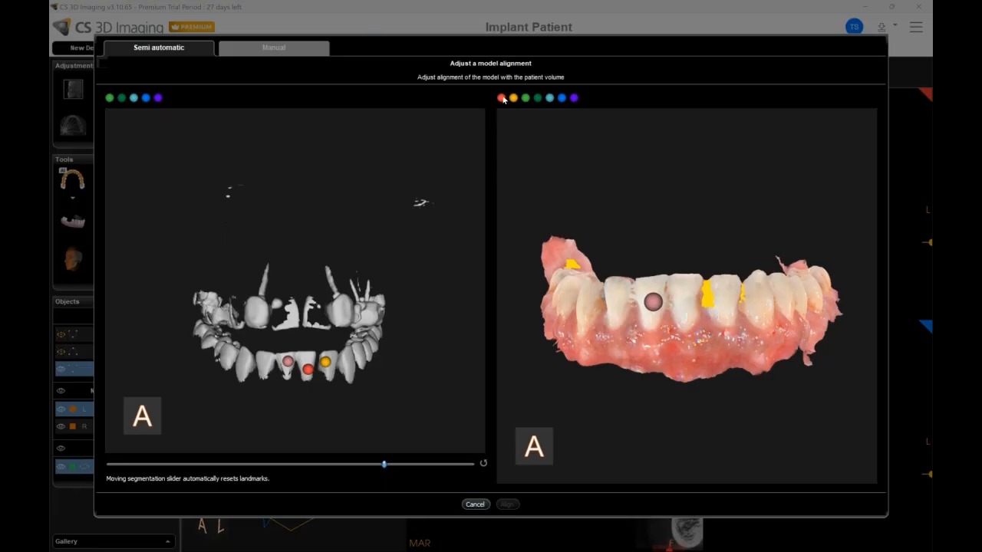
click(682, 300)
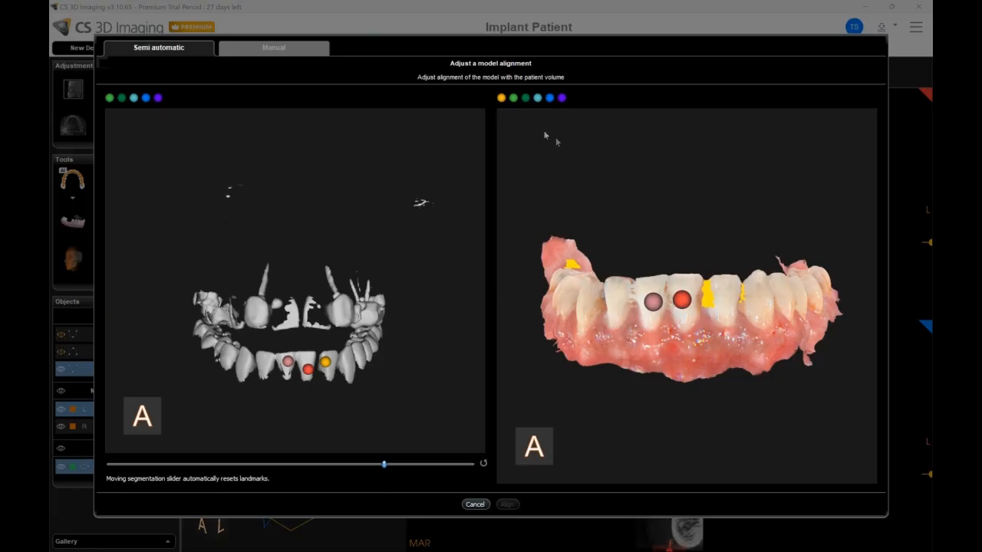
click(718, 301)
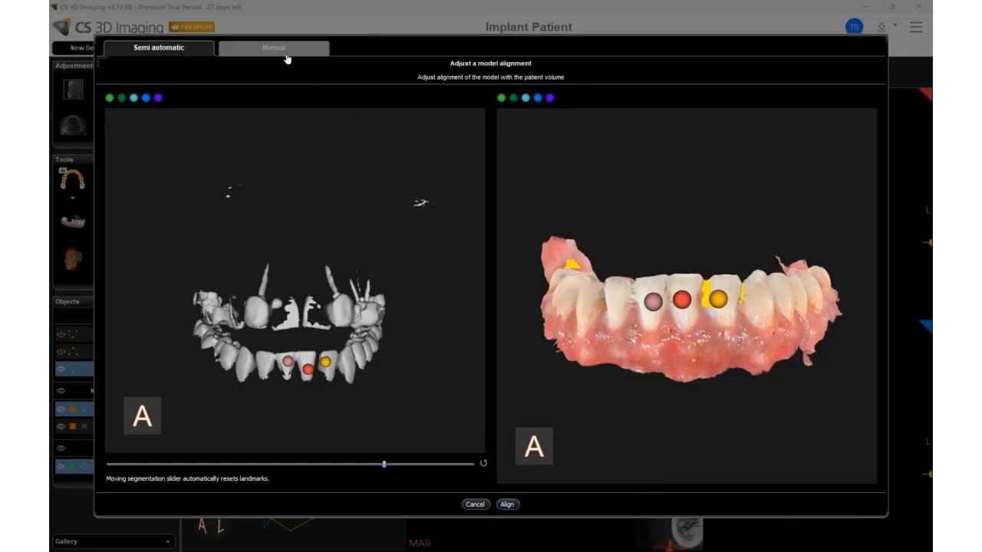
Step: Fine-tune the mandible model's position and rotation with manual alignment, and set the transparency value to 55
click(281, 50)
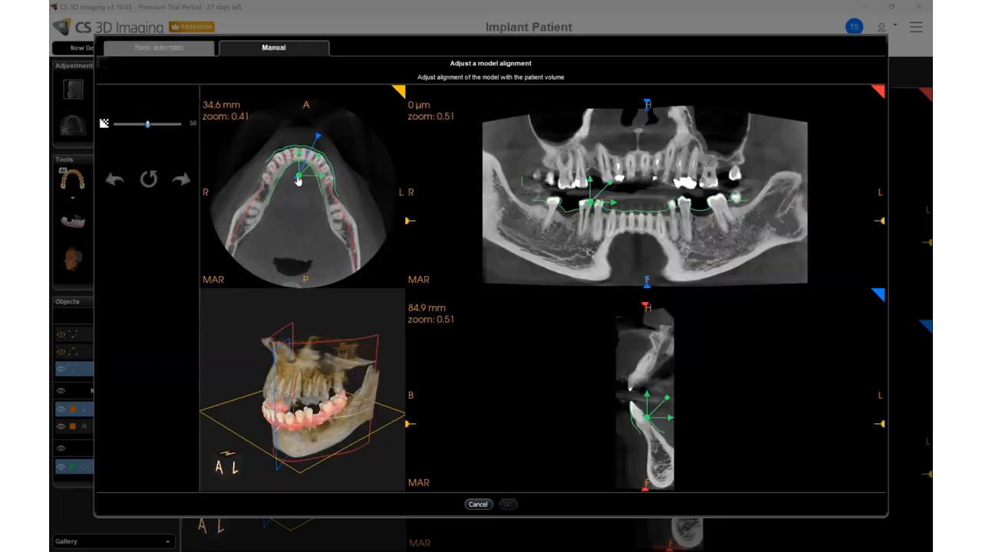
drag(298, 178, 298, 178)
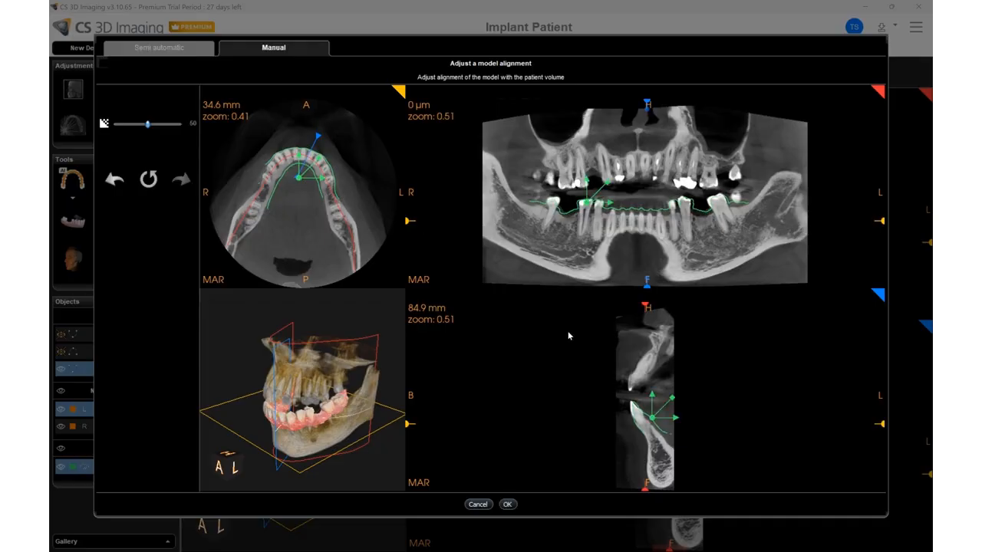
drag(671, 400, 671, 398)
drag(149, 125, 152, 128)
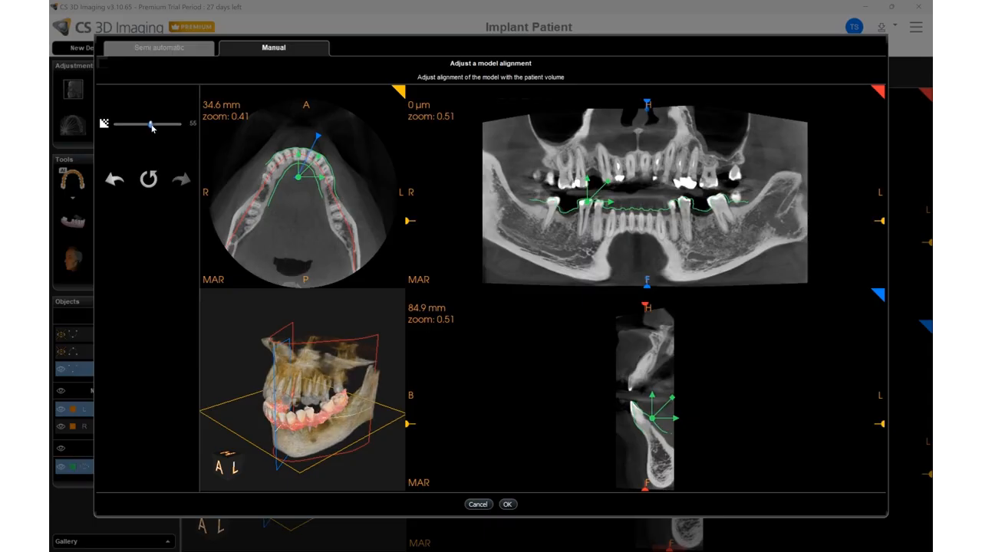
Step: Undo and redo the last manual alignment change, and reset the mandible model's alignment
click(117, 181)
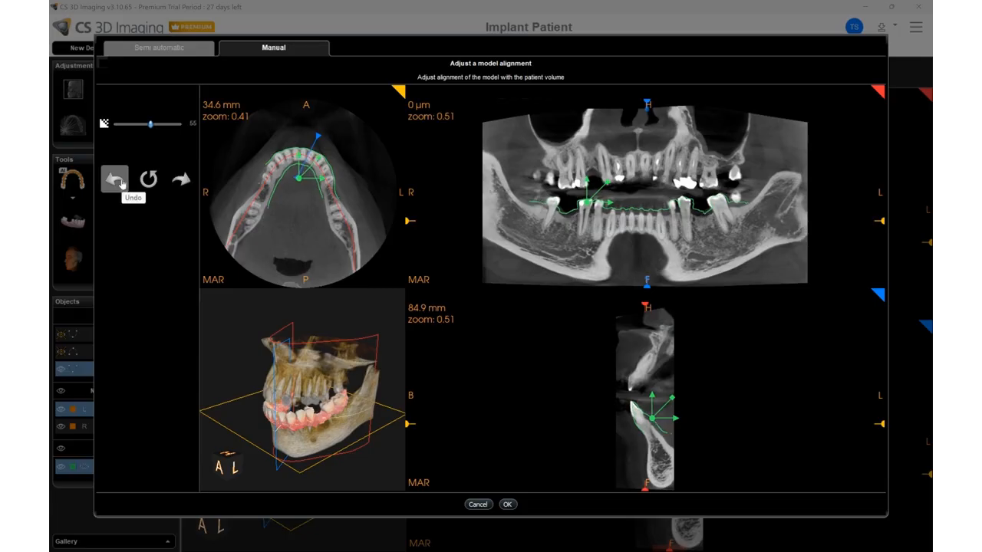
click(180, 180)
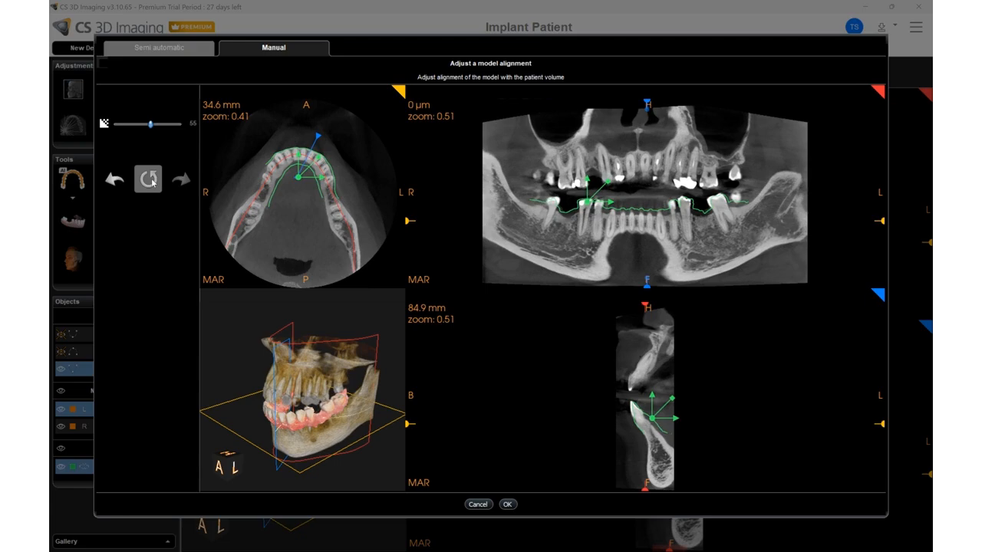
click(151, 181)
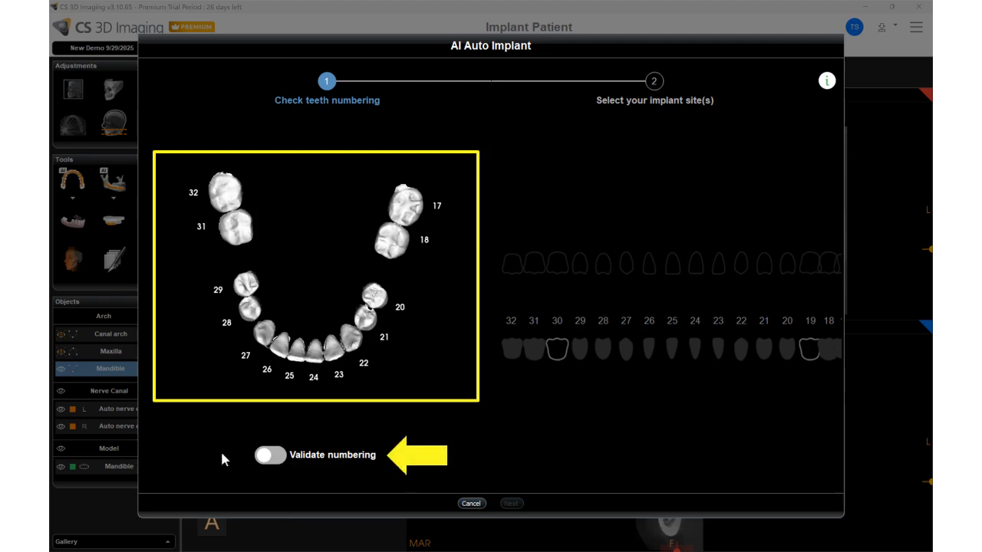
Step: Validate the AI tooth numbering and choose teeth 30 and 19 as the implant sites
click(262, 457)
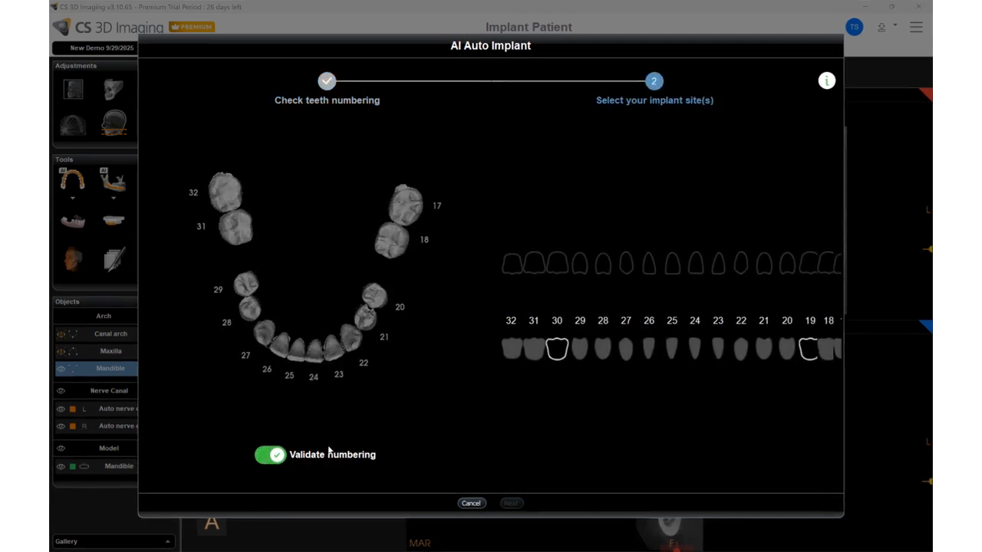
click(559, 349)
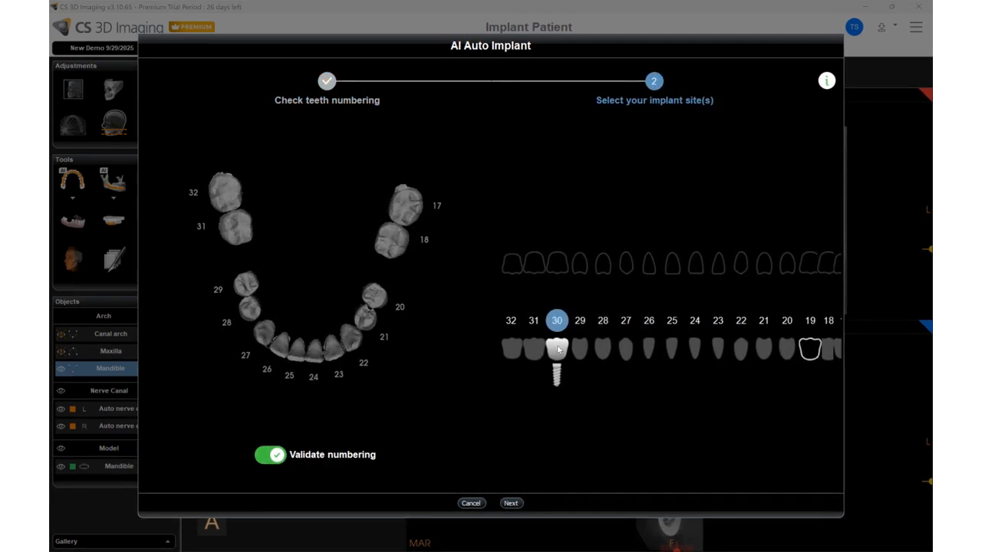
click(812, 350)
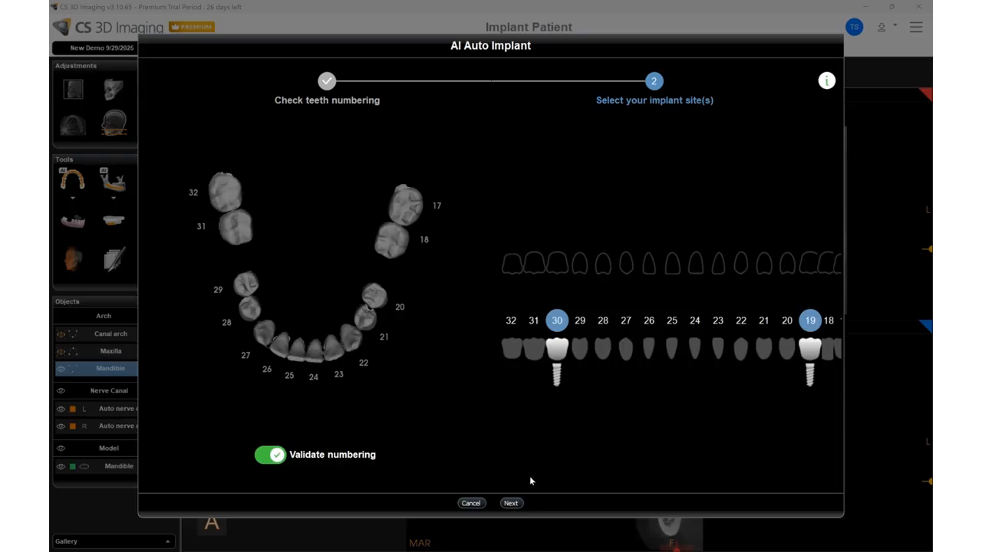
click(511, 504)
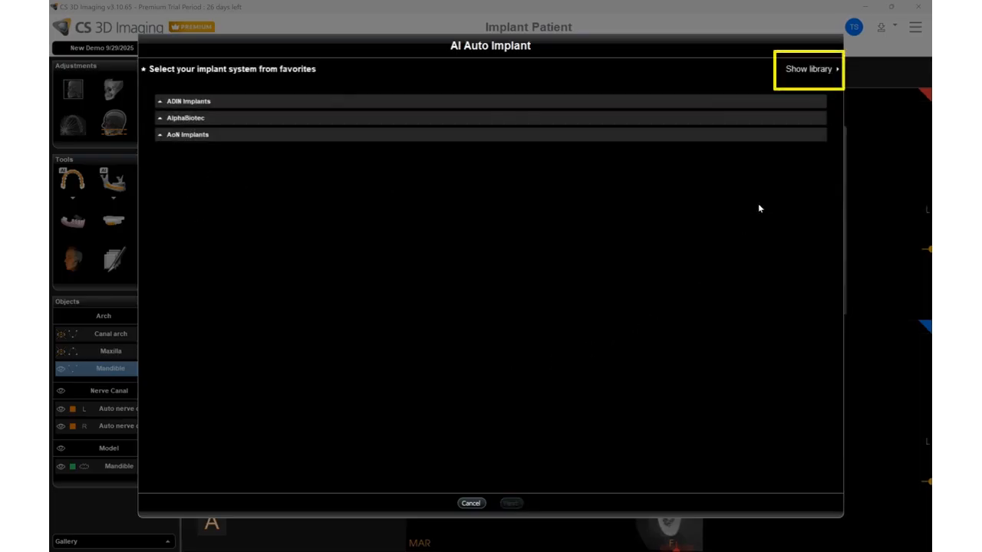
Step: Choose the Dental Implant system from AIDI Biomedical in the full implant library for the planned sites
click(822, 75)
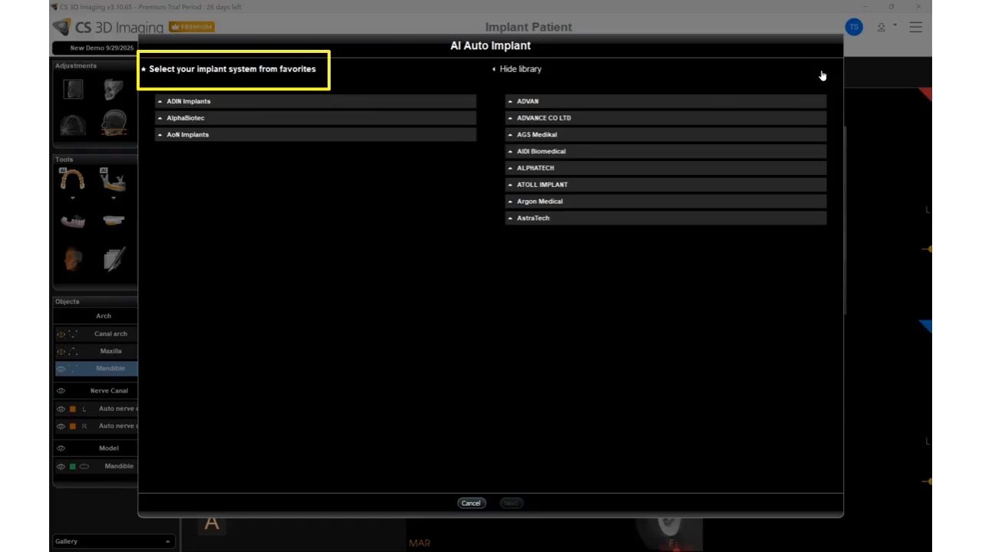
click(510, 153)
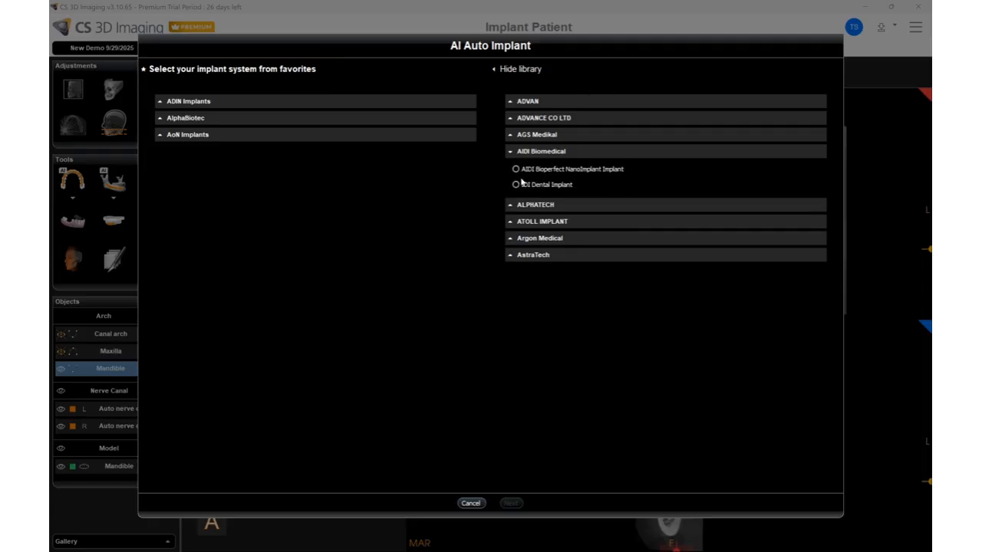
click(516, 184)
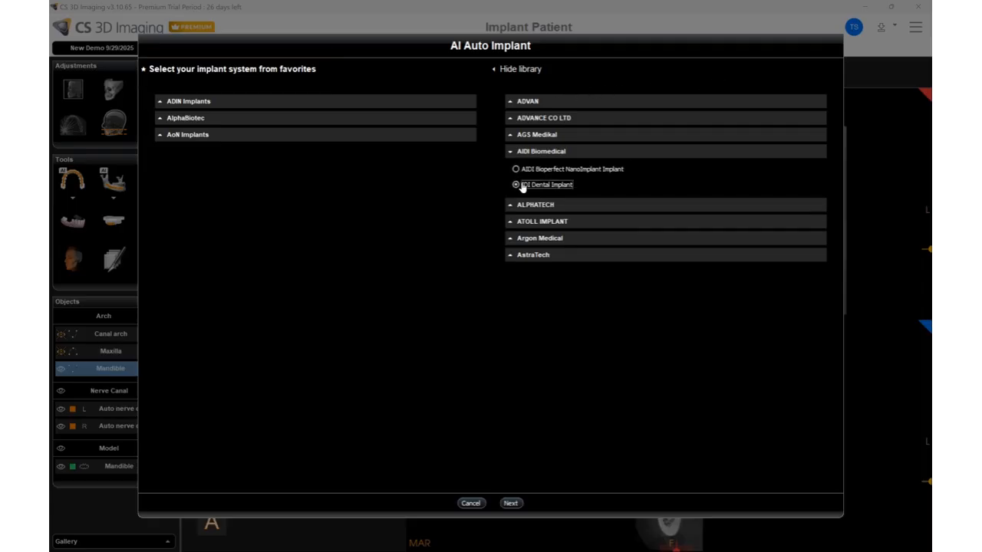
click(512, 504)
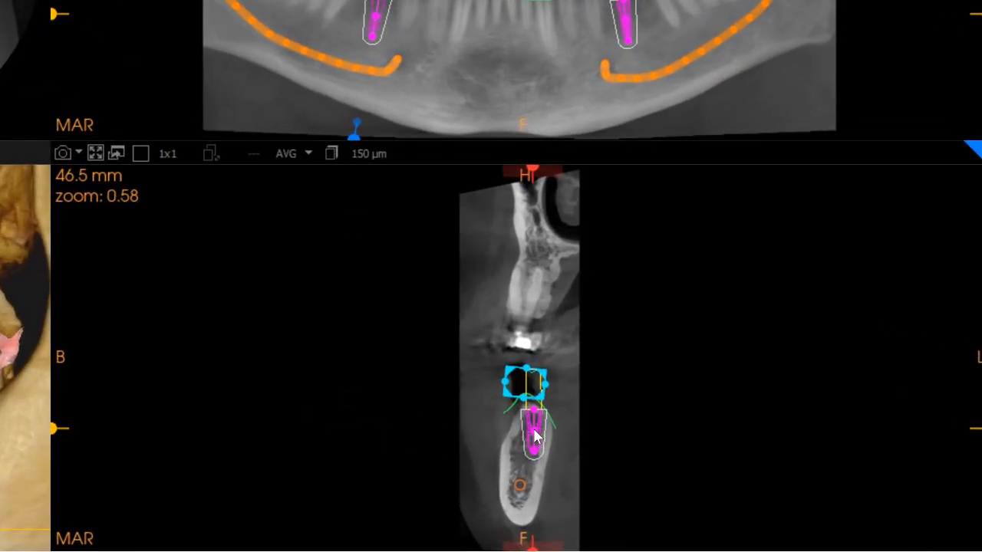
Step: Reposition implant #30 in the cross-section, and fine-tune the position and rotation of its crown in an enlarged 3D view
drag(534, 435, 528, 438)
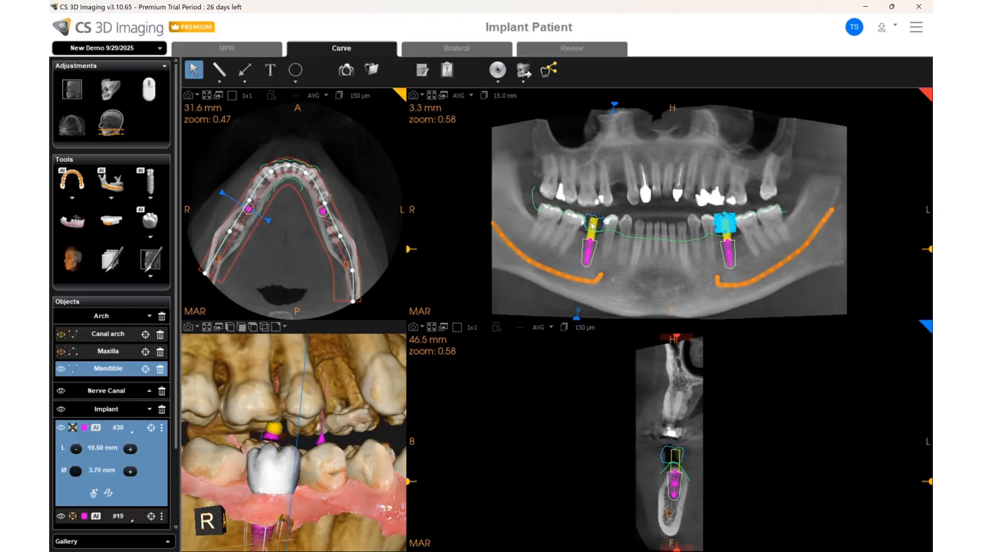
click(592, 225)
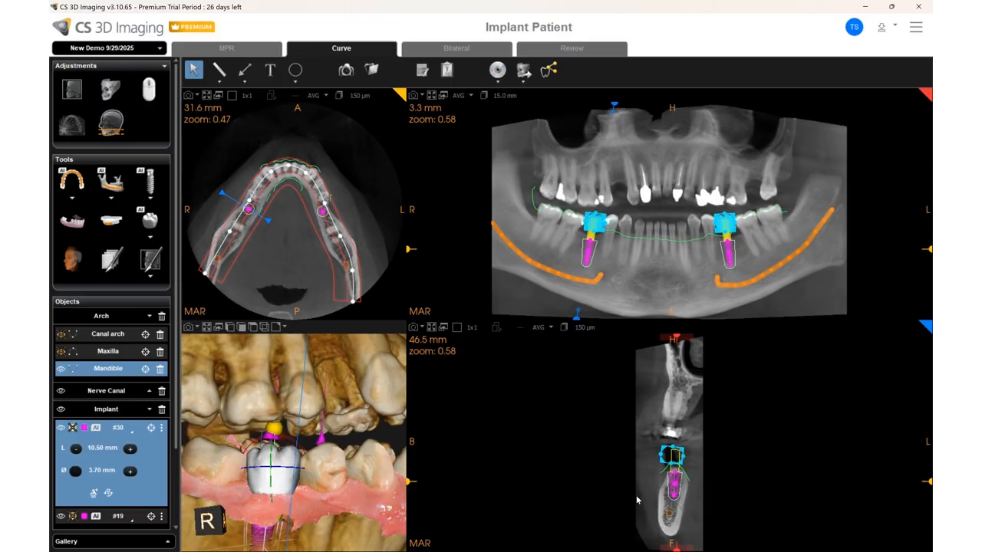
click(662, 457)
click(205, 326)
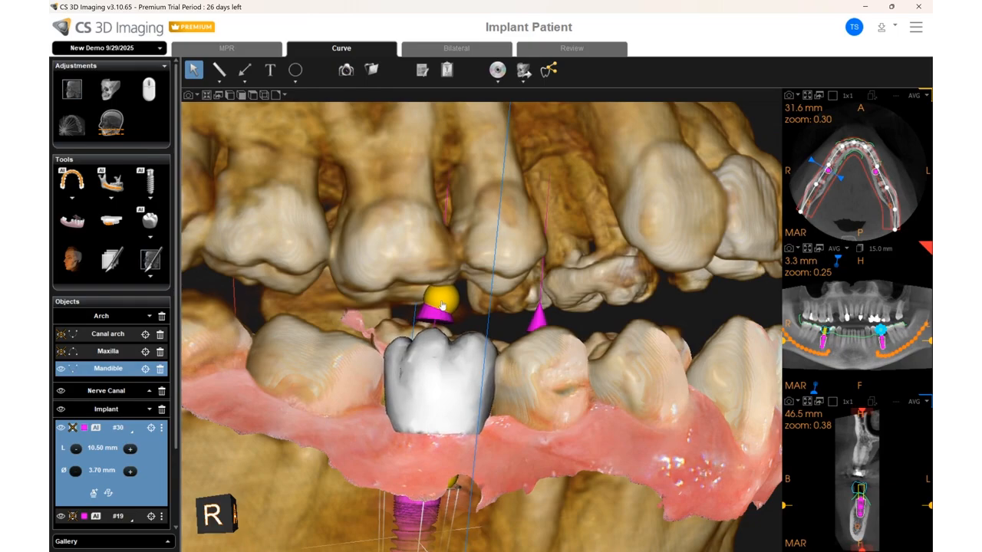
drag(442, 306, 443, 303)
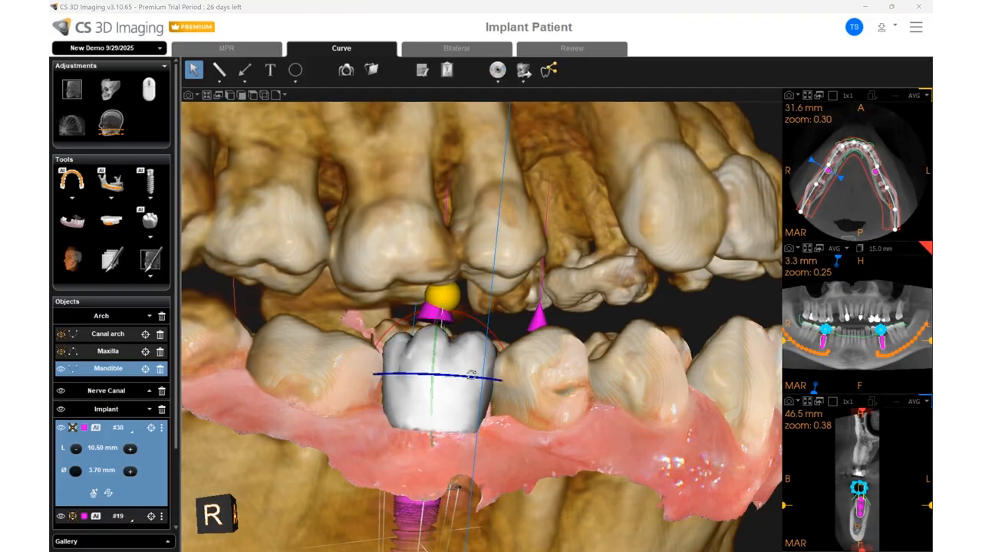
mouse_move(473, 375)
mouse_down()
mouse_move(484, 377)
mouse_move(460, 378)
mouse_move(476, 384)
mouse_up()
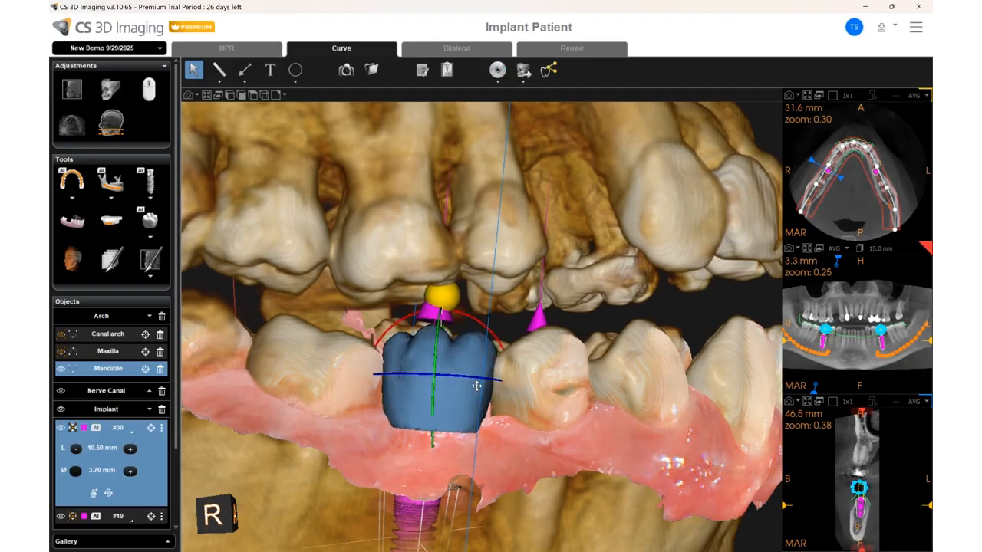
drag(478, 322, 434, 354)
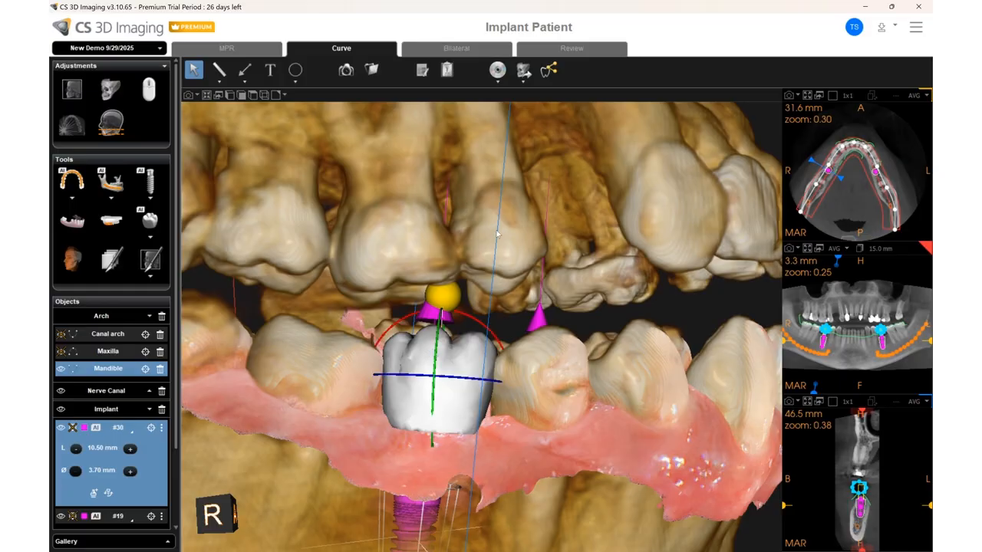
Step: Export the volume and PDIP to the output directory C:\Users\Desktop\Export
scroll(150, 498, down, 3)
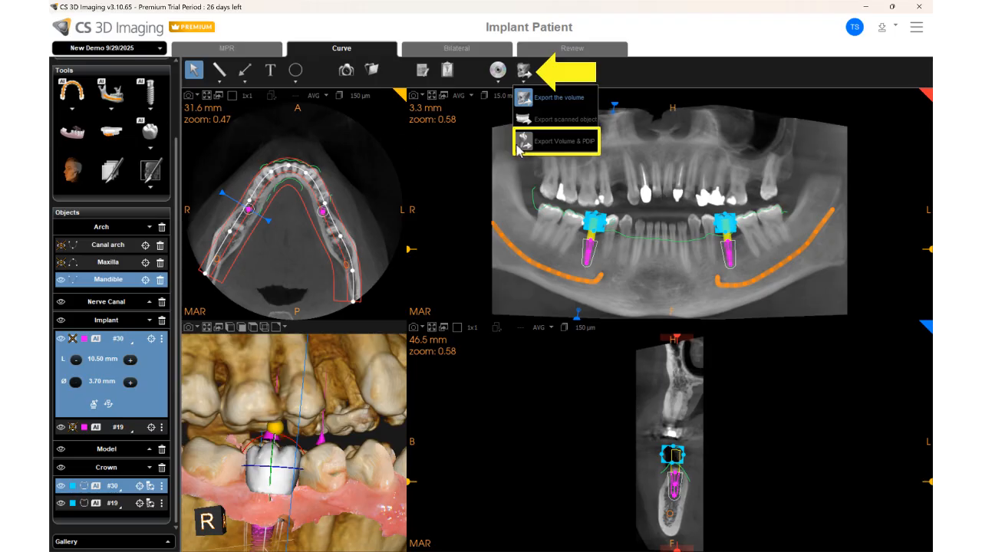
click(562, 151)
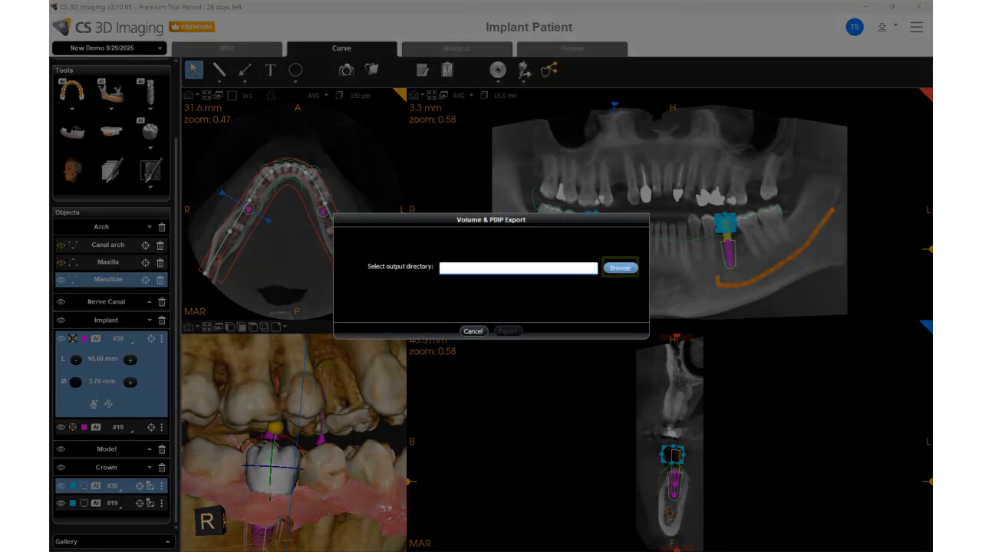
click(620, 267)
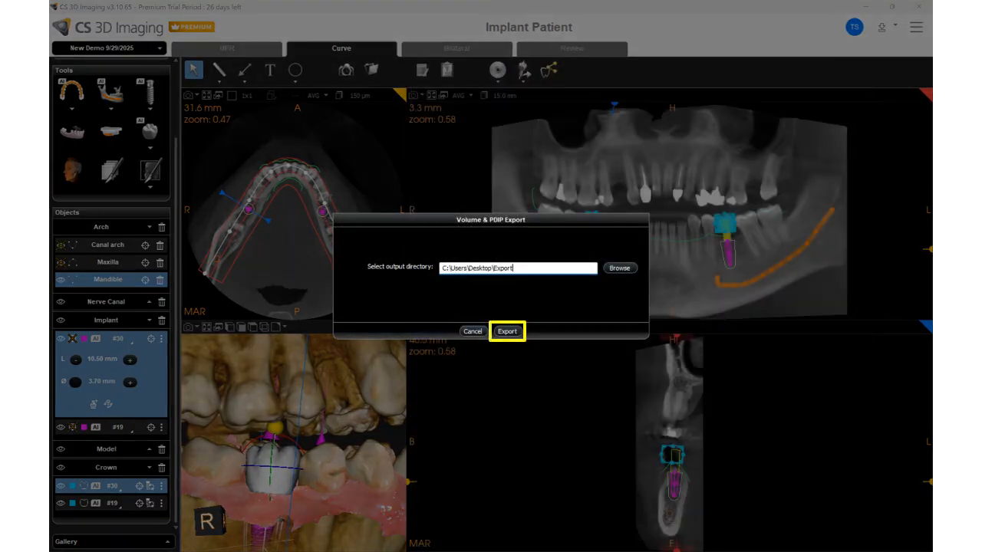
click(507, 331)
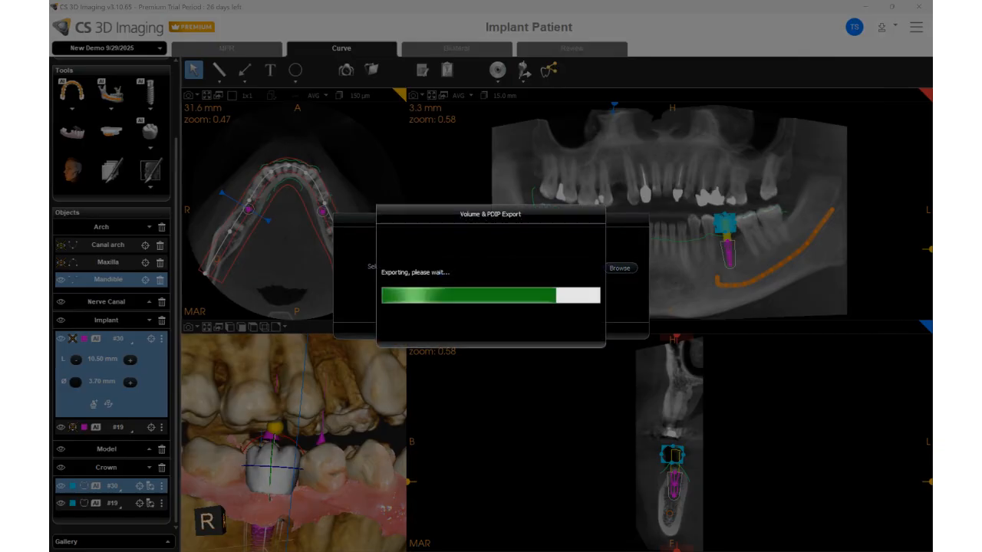